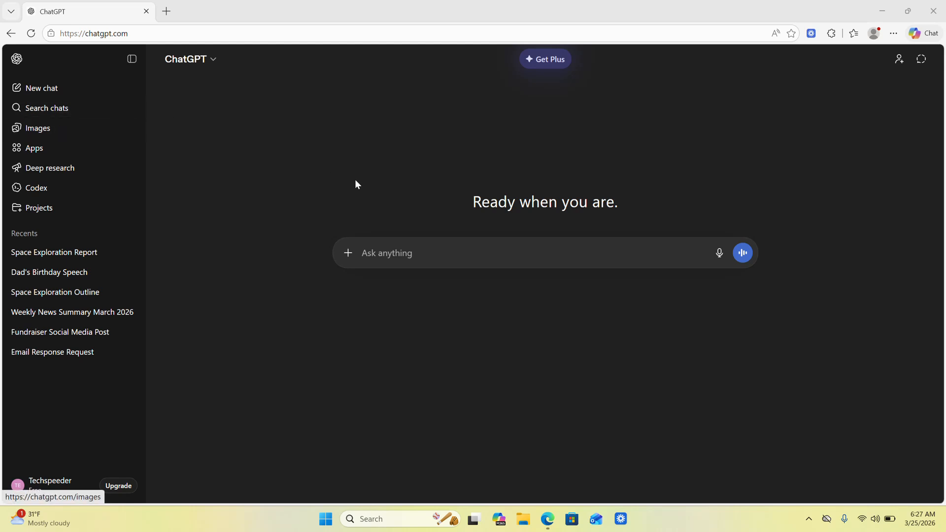
- Submit the prompt "Write a three page article on world peace"
{"action": "left_click", "coordinate": [389, 253]}
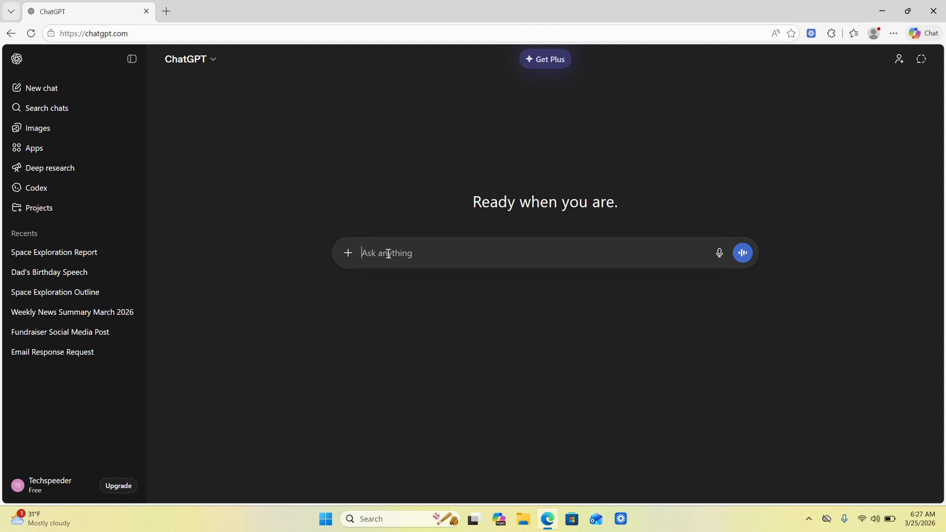
{"action": "type", "text": "Write a three page article on world peace"}
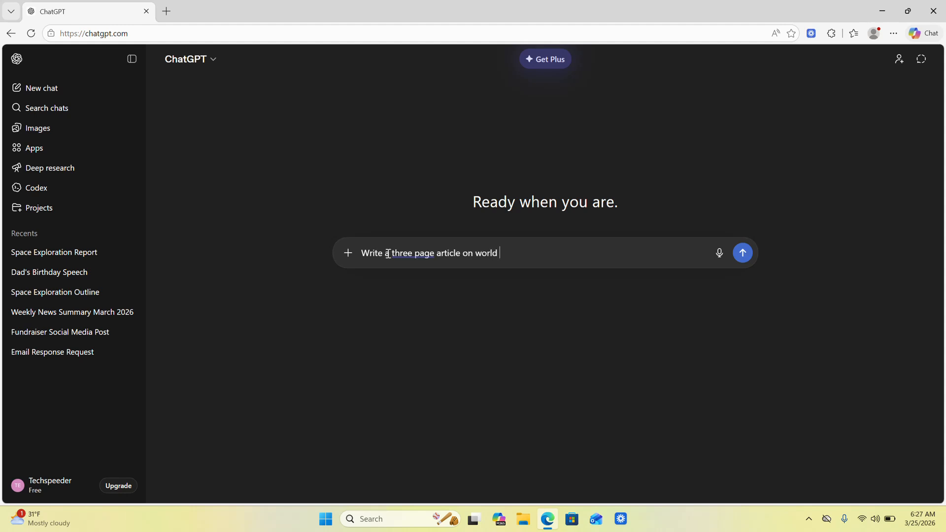
{"action": "key", "text": "Return"}
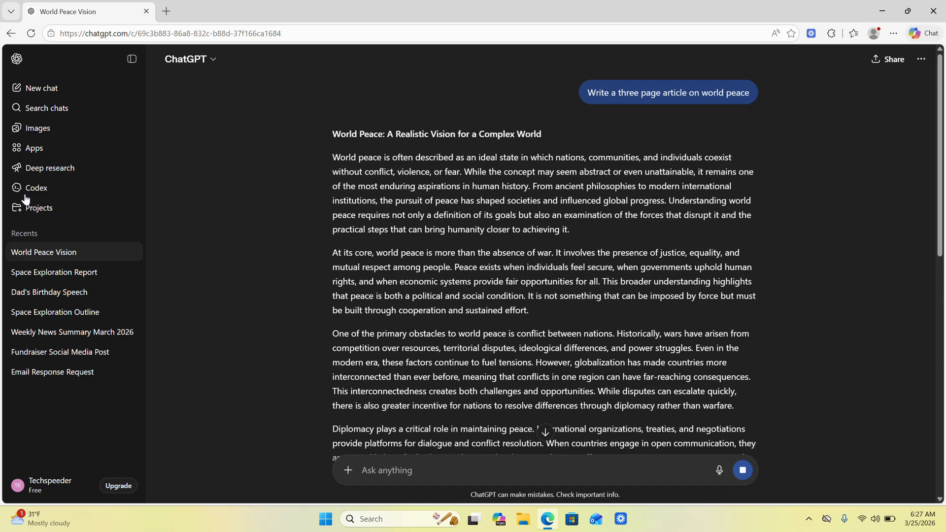
- Look through the world peace article, send the follow-up prompt "use canvas", and open the resulting canvas document for editing
{"action": "scroll", "coordinate": [429, 310], "scroll_direction": "down", "scroll_amount": 2}
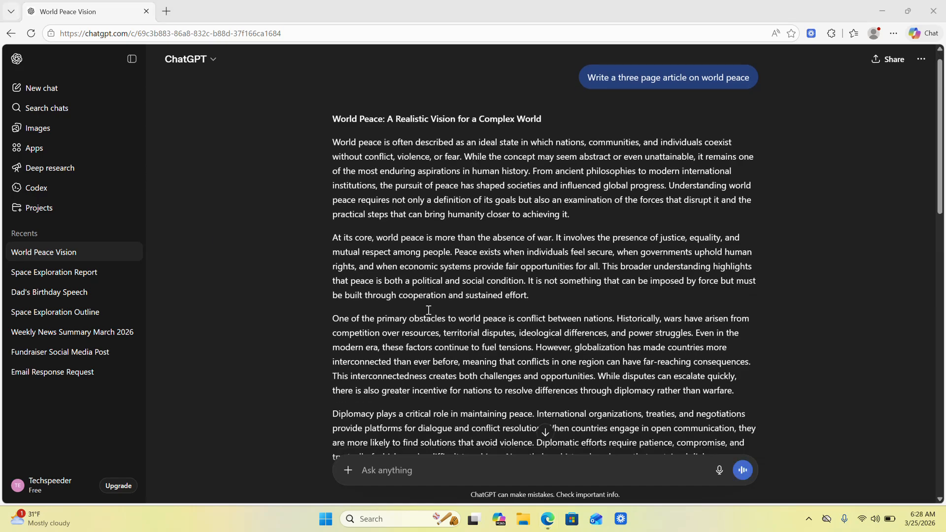
{"action": "scroll", "coordinate": [428, 310], "scroll_direction": "down", "scroll_amount": 11}
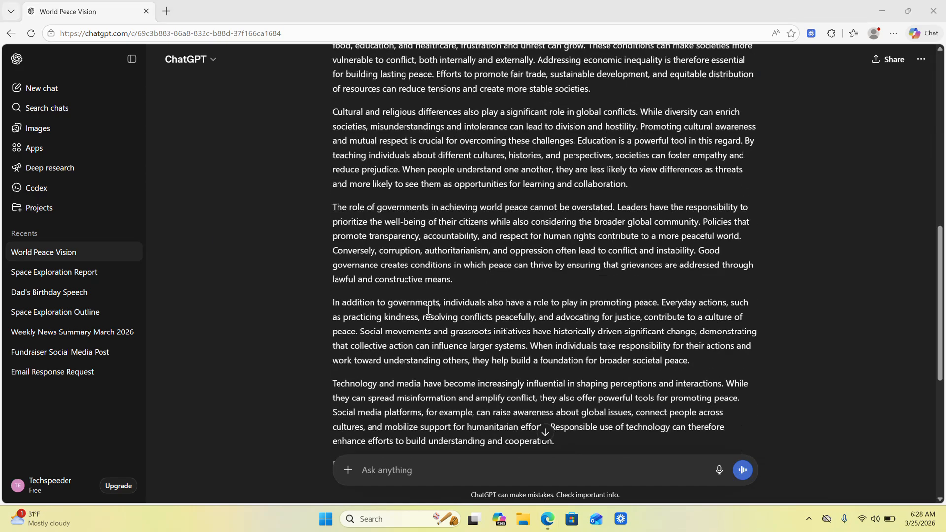
{"action": "scroll", "coordinate": [429, 310], "scroll_direction": "down", "scroll_amount": 4}
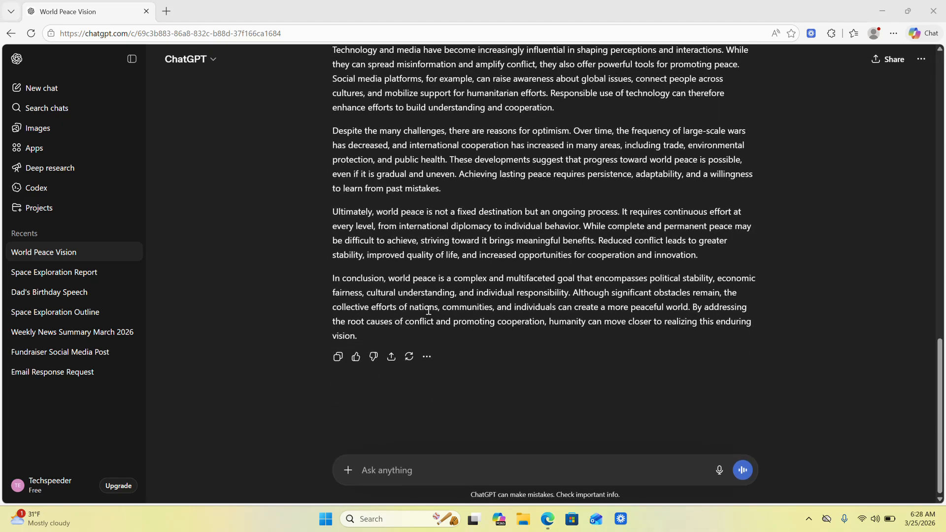
{"action": "scroll", "coordinate": [496, 292], "scroll_direction": "up", "scroll_amount": 16}
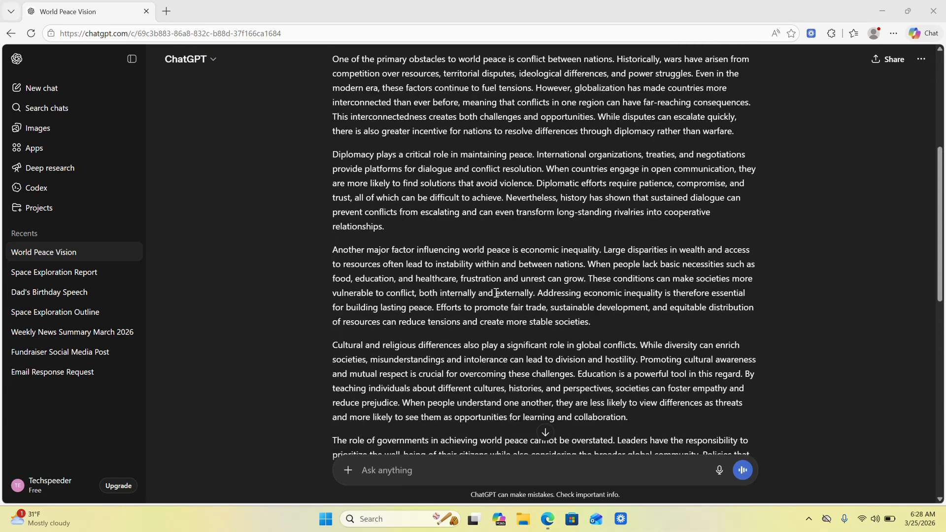
{"action": "scroll", "coordinate": [495, 292], "scroll_direction": "down", "scroll_amount": 16}
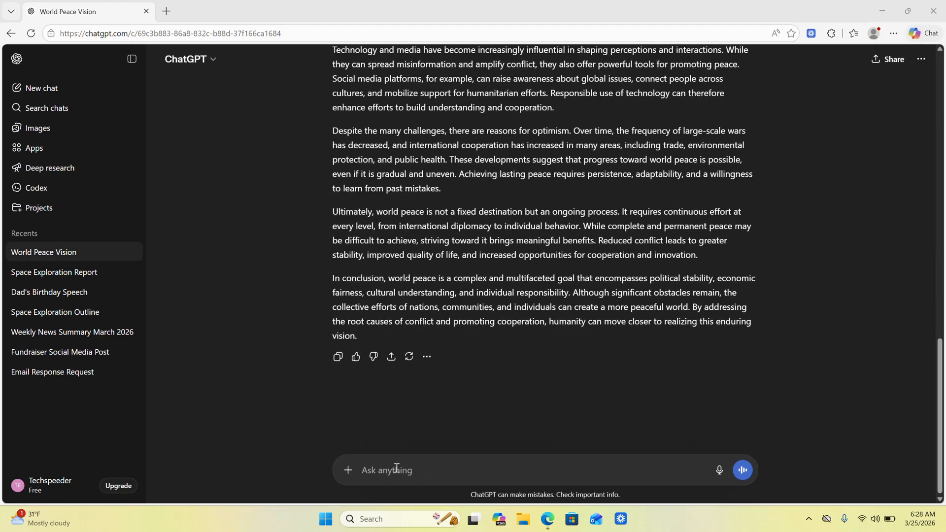
{"action": "left_click", "coordinate": [396, 469]}
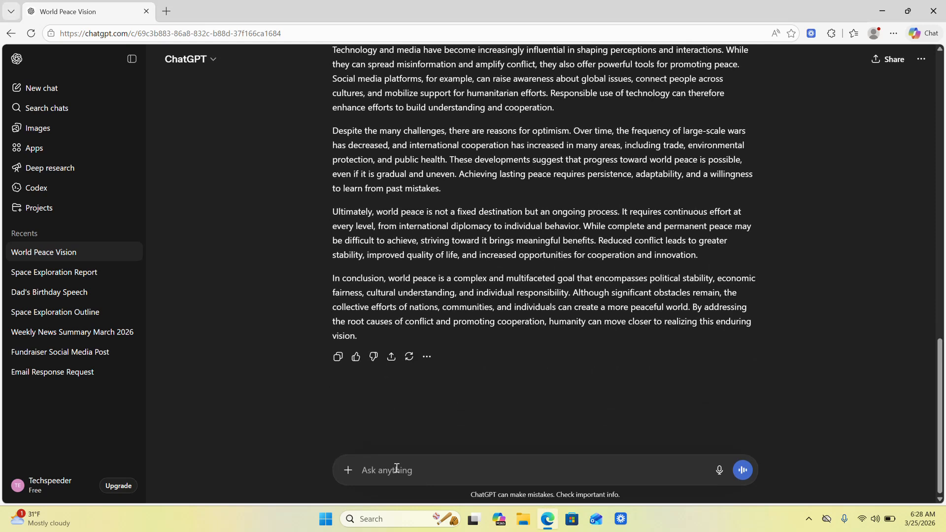
{"action": "type", "text": "use canvas"}
{"action": "key", "text": "Return"}
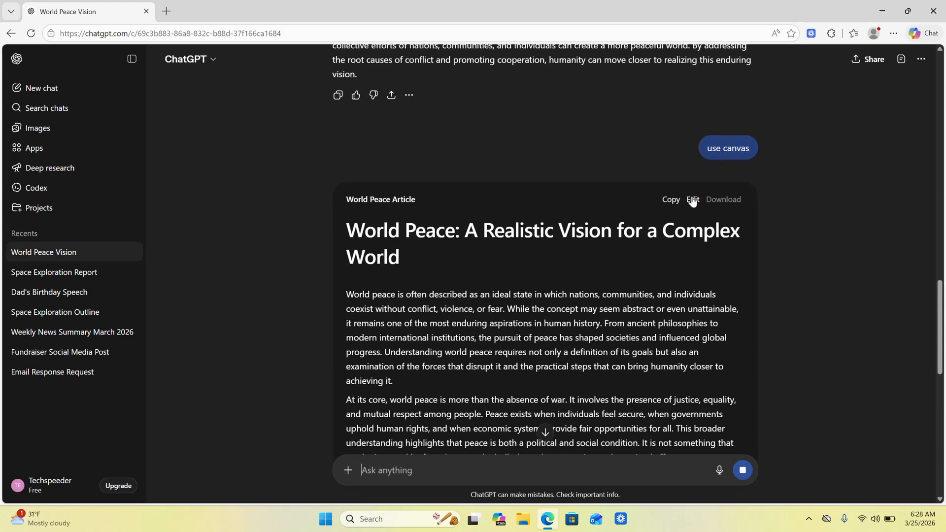
{"action": "left_click", "coordinate": [692, 199]}
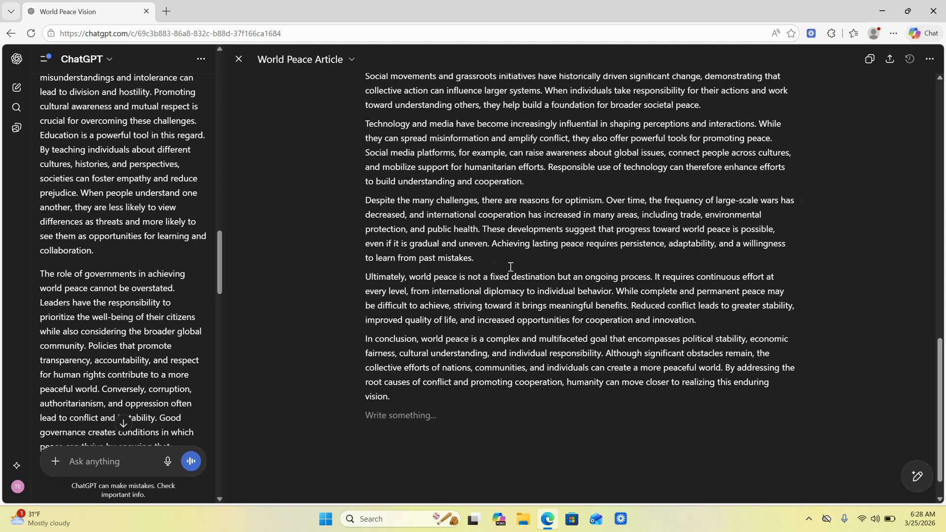
- Request a revision of the canvas paragraph beginning "Despite the many challenges" with the instruction "please write for clarity"
{"action": "left_click_drag", "start_coordinate": [366, 200], "coordinate": [483, 262]}
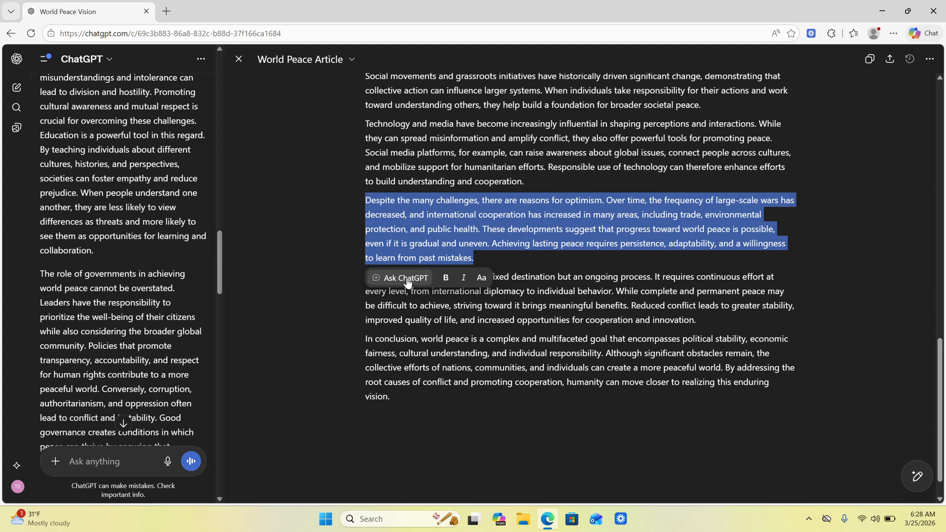
{"action": "left_click", "coordinate": [408, 279]}
{"action": "type", "text": "please wr"}
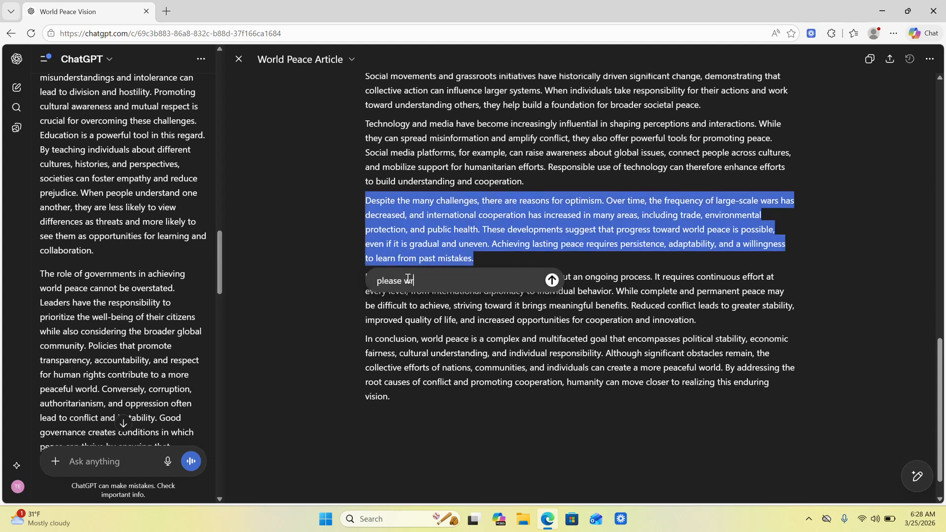
{"action": "type", "text": "ite for clarity"}
{"action": "key", "text": "Return"}
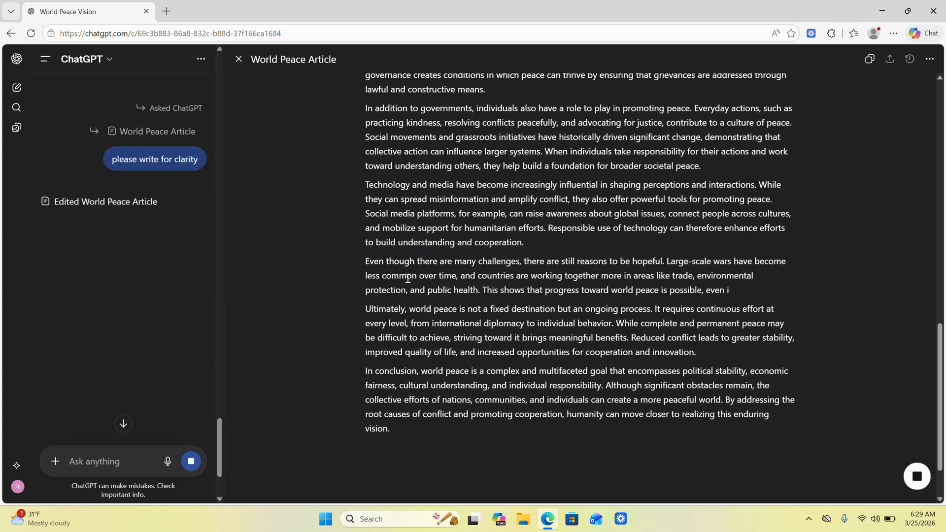
- Start a new chat with the Canvas tool enabled and submit "write a birthday wish for my best friend"
{"action": "left_click", "coordinate": [13, 90]}
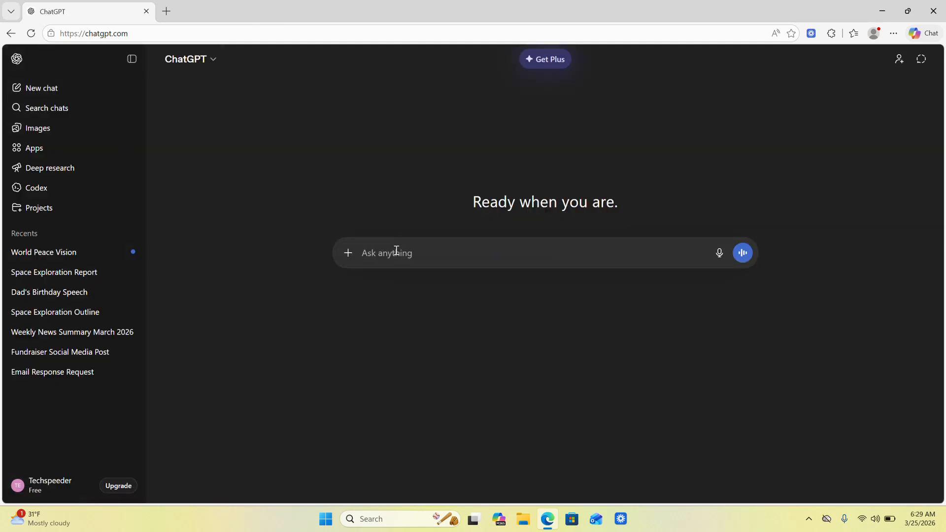
{"action": "type", "text": "/canvas"}
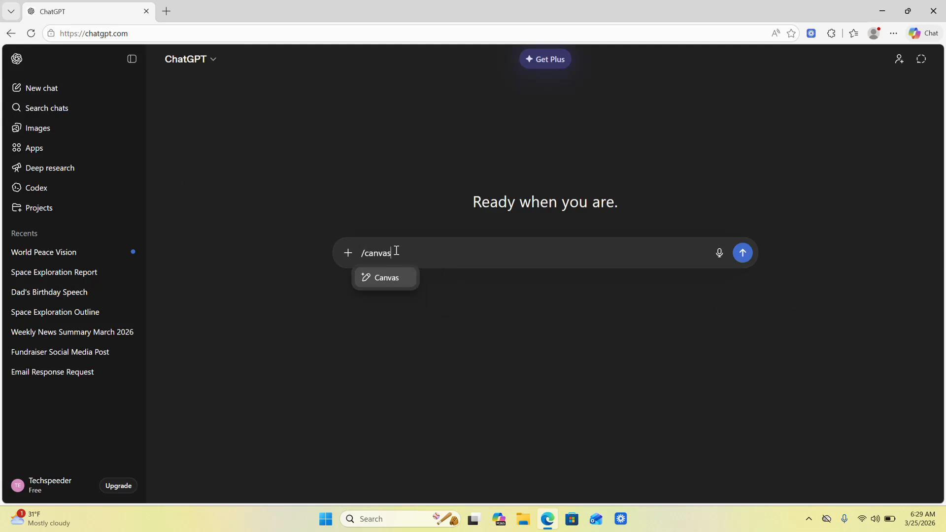
{"action": "key", "text": "Return"}
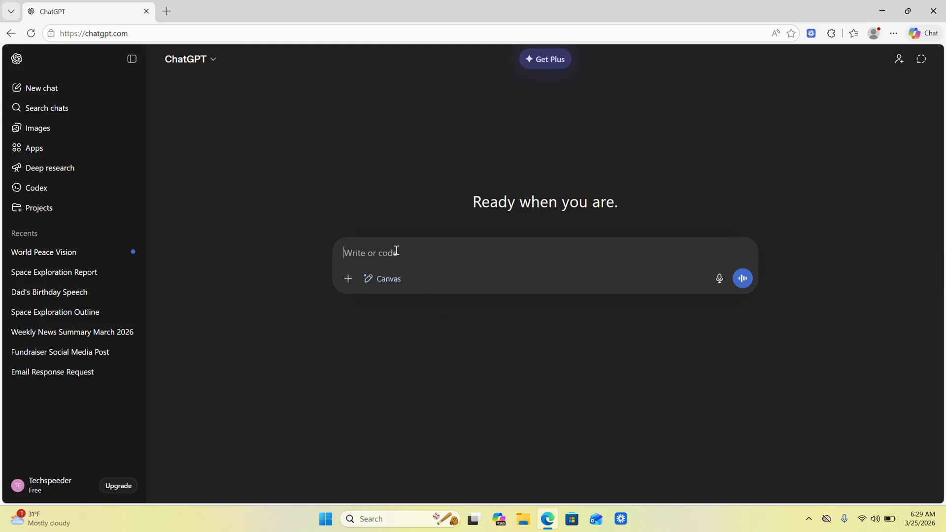
{"action": "type", "text": "write a birth"}
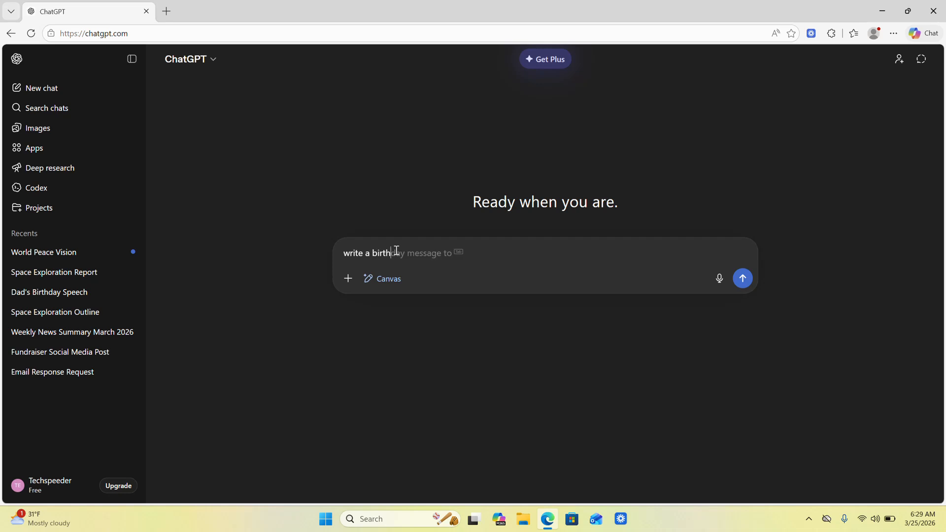
{"action": "type", "text": "day wish fo"}
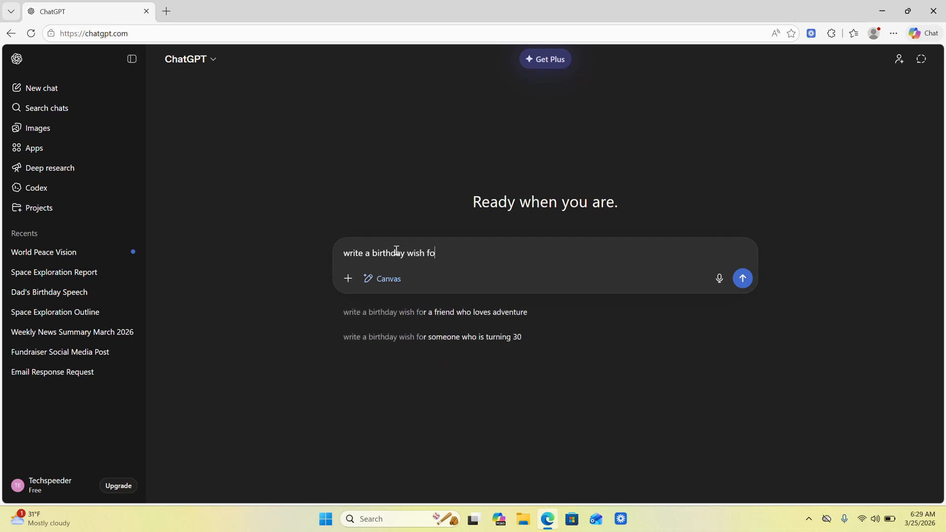
{"action": "type", "text": "r my best"}
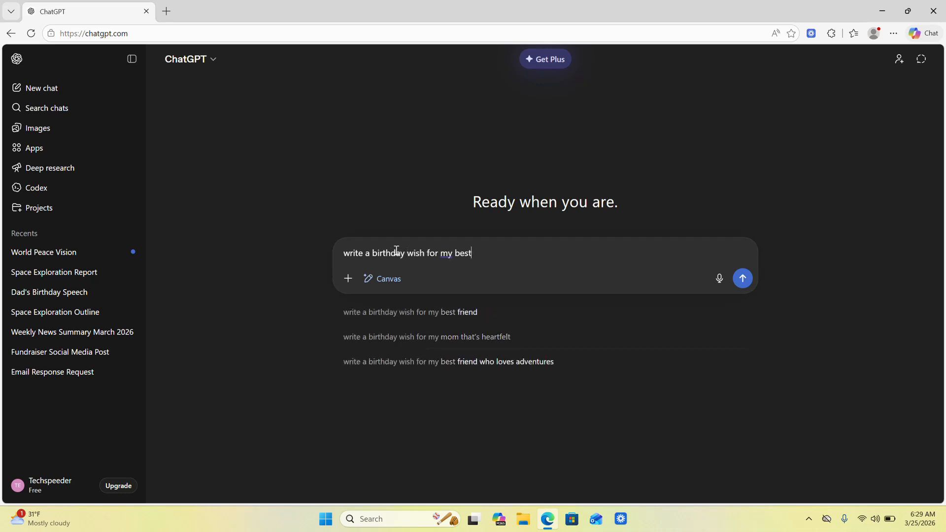
{"action": "type", "text": " friend"}
{"action": "key", "text": "Return"}
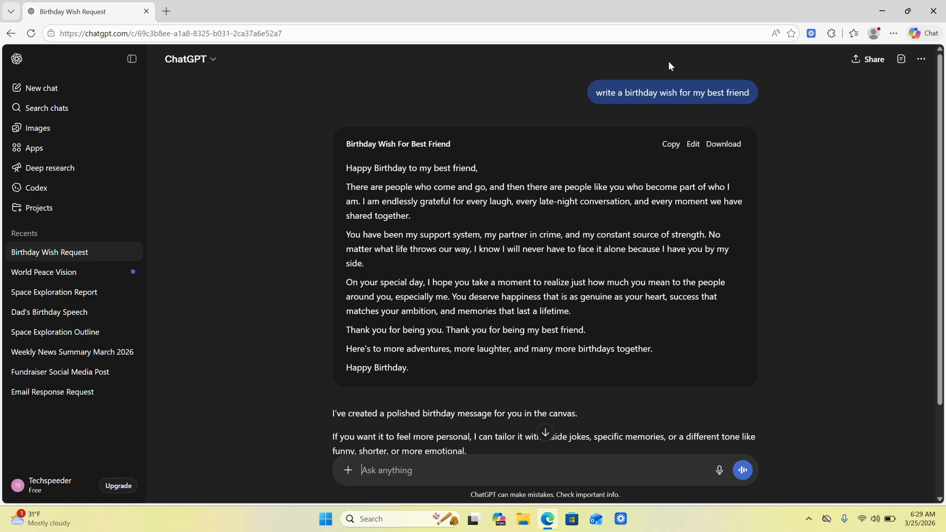
- Open the birthday wish for editing and ask for "best friend" to be replaced with the friend's first name
{"action": "left_click", "coordinate": [693, 144]}
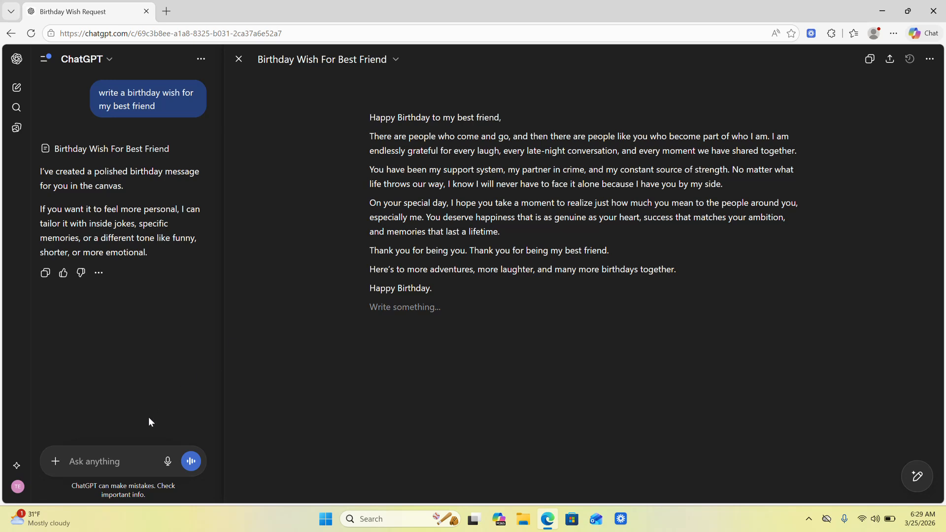
{"action": "type", "text": "replace best friend with "}
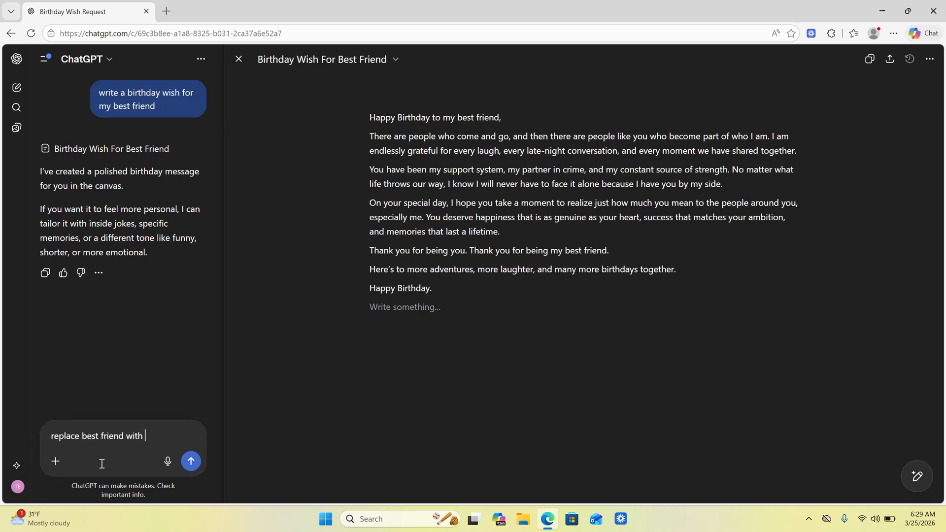
{"action": "type", "text": "John"}
{"action": "key", "text": "Return"}
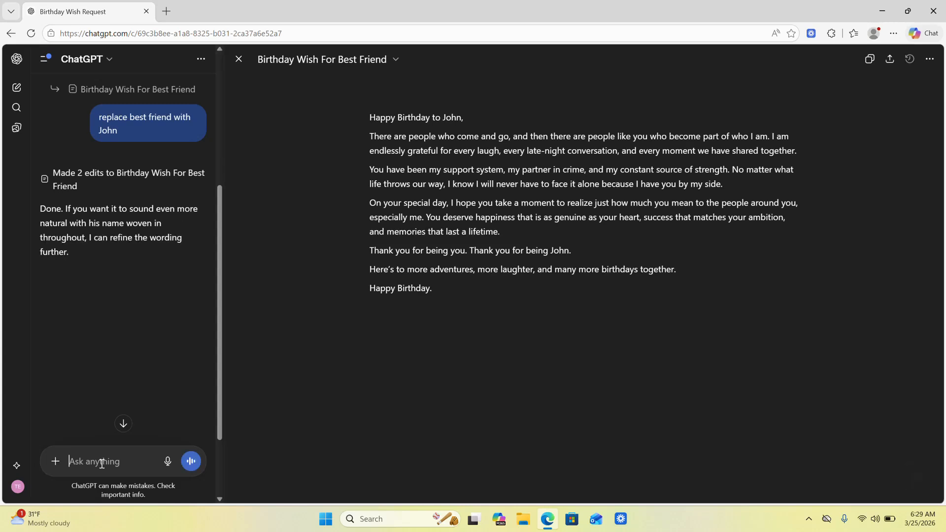
- Review the tracked changes between the birthday wish's previous and current versions, and return to the normal view
{"action": "left_click_drag", "start_coordinate": [581, 252], "coordinate": [392, 118]}
{"action": "left_click", "coordinate": [866, 80]}
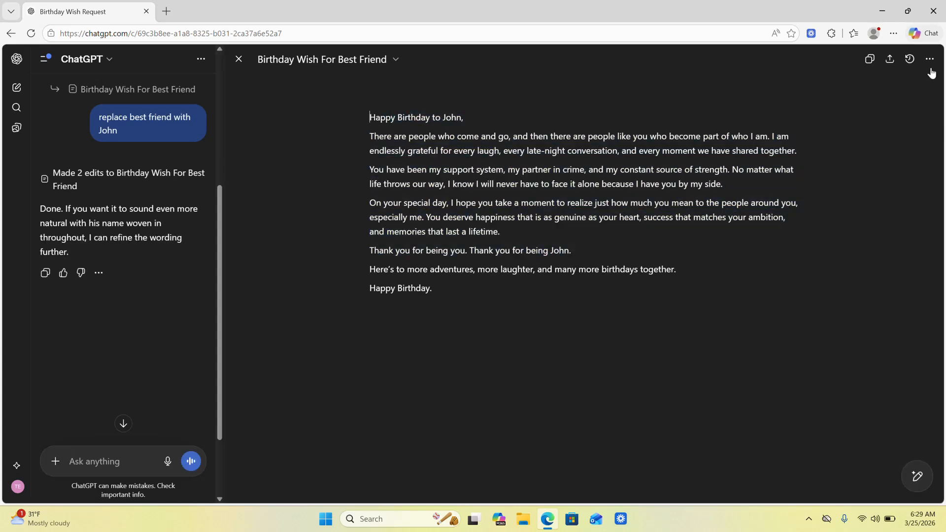
{"action": "left_click", "coordinate": [909, 58]}
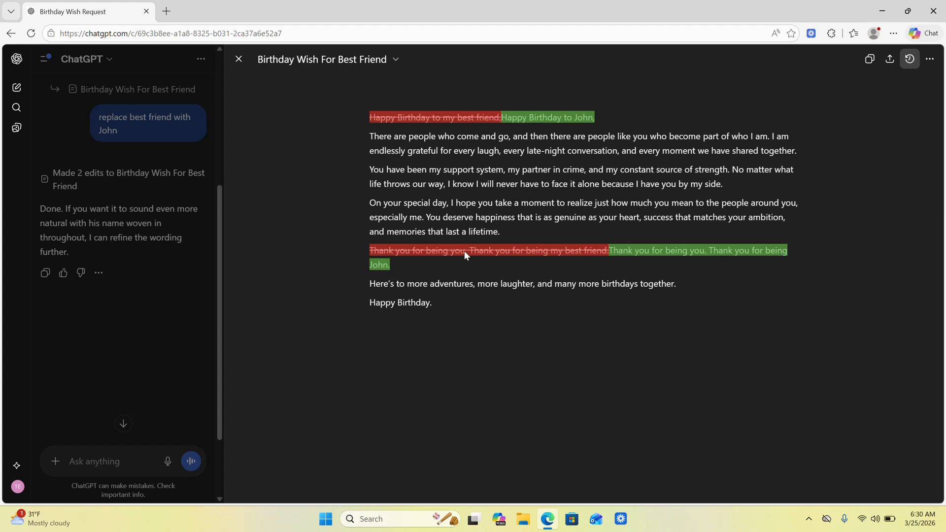
{"action": "left_click", "coordinate": [909, 60]}
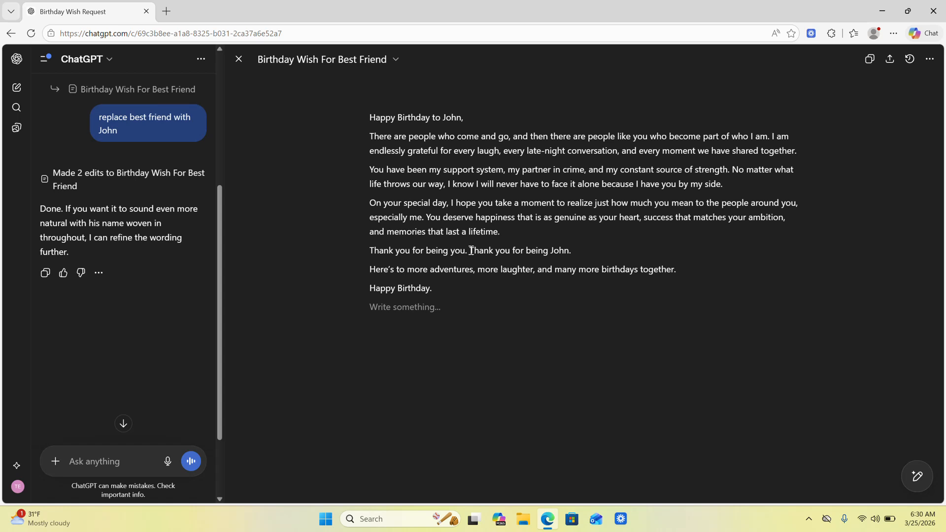
- Replace the sentence following "Thank you for being you." with "Keep being who you were made to be!"
{"action": "left_click_drag", "start_coordinate": [472, 250], "coordinate": [578, 253]}
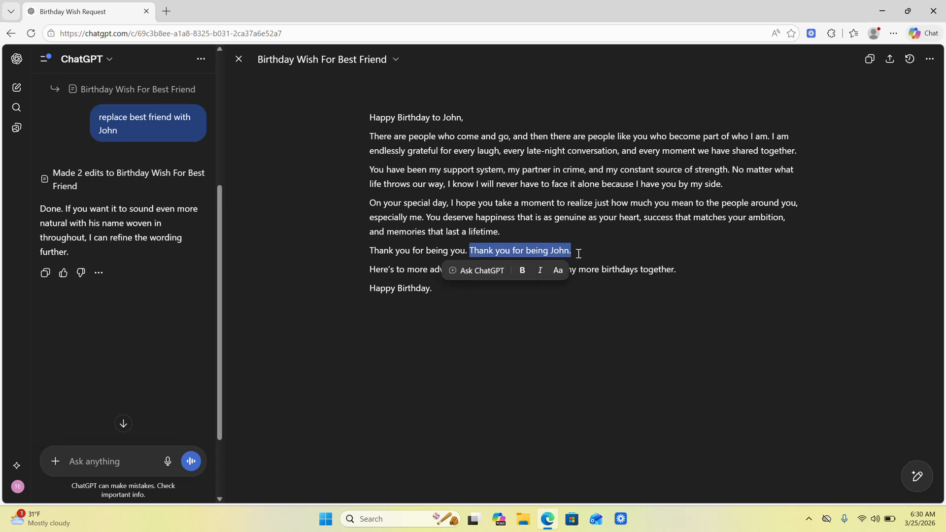
{"action": "key", "text": "BackSpace"}
{"action": "type", "text": "Keep being"}
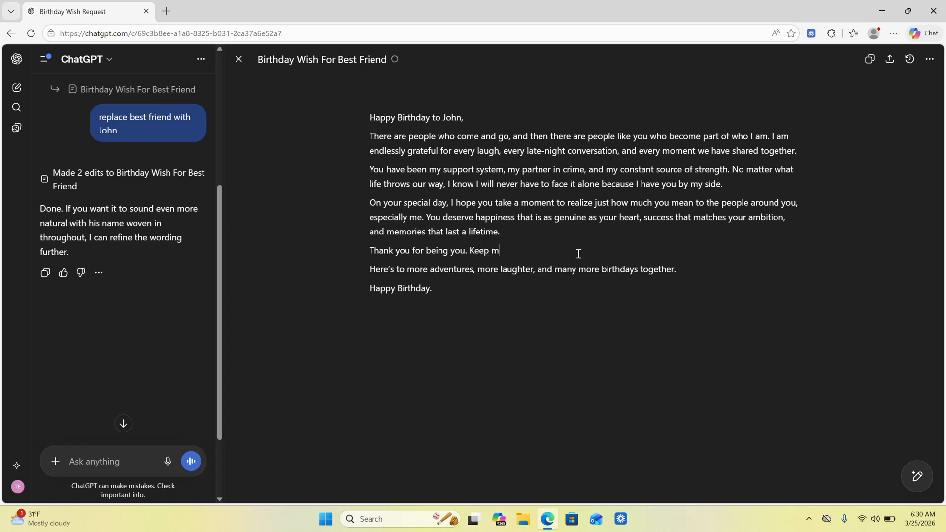
{"action": "type", "text": " who you were made to be!"}
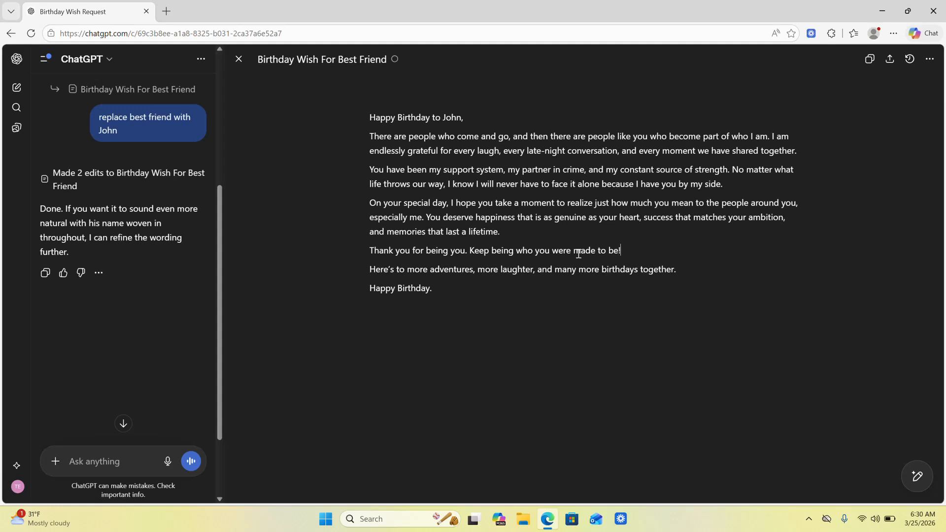
- Merge the closing "Happy Birthday." line into the paragraph above it and add "Cheers!" at the end
{"action": "left_click", "coordinate": [697, 269]}
{"action": "type", "text": "Cheers"}
{"action": "type", "text": "!"}
{"action": "key", "text": "BackSpace"}
{"action": "key", "text": "BackSpace"}
{"action": "key", "text": "BackSpace"}
{"action": "key", "text": "BackSpace"}
{"action": "key", "text": "BackSpace"}
{"action": "key", "text": "BackSpace"}
{"action": "key", "text": "BackSpace"}
{"action": "key", "text": "BackSpace"}
{"action": "type", "text": "Happy Birthday."}
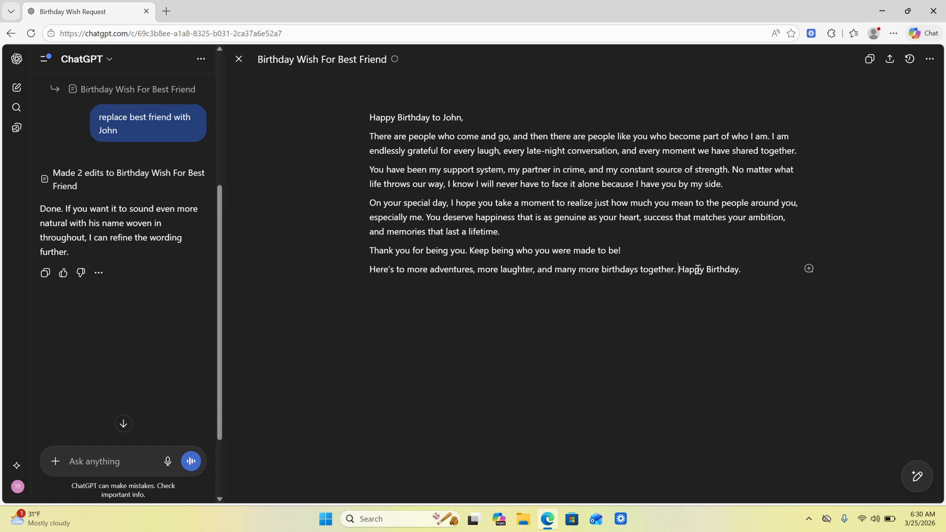
{"action": "key", "text": "End"}
{"action": "type", "text": "Cheers!"}
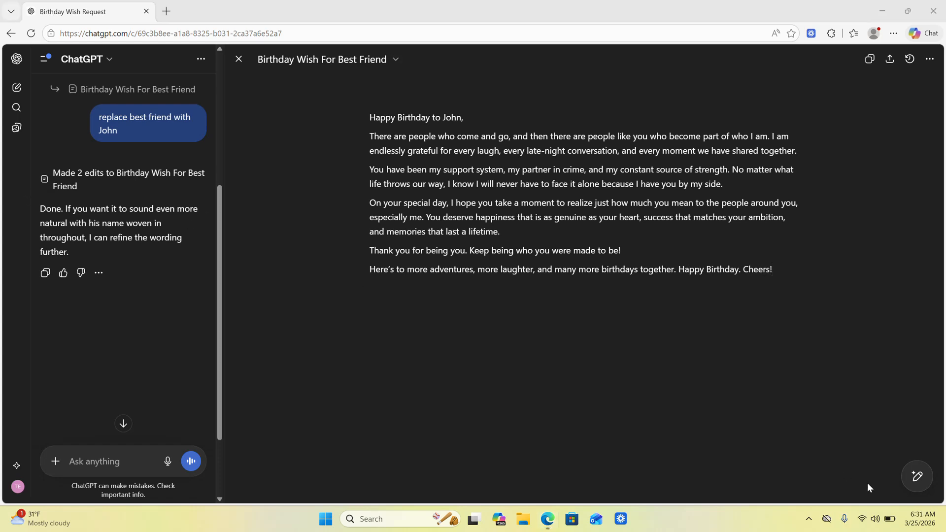
- Add emojis to the birthday wish using the Sections option
{"action": "mouse_move", "coordinate": [913, 481]}
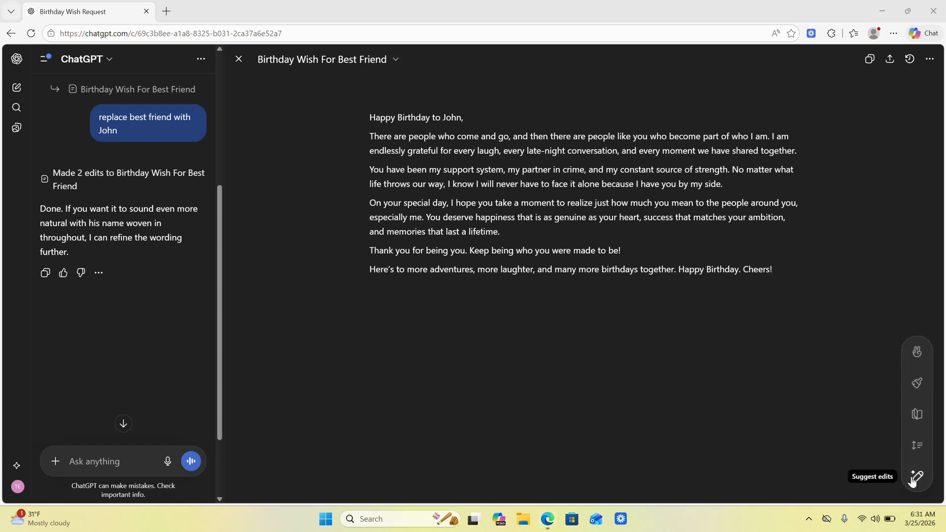
{"action": "left_click", "coordinate": [916, 351]}
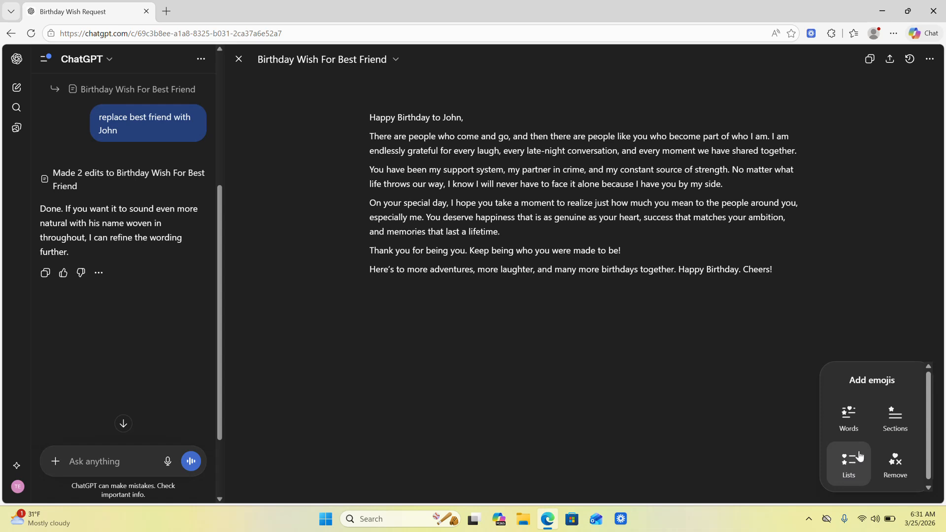
{"action": "left_click", "coordinate": [900, 418]}
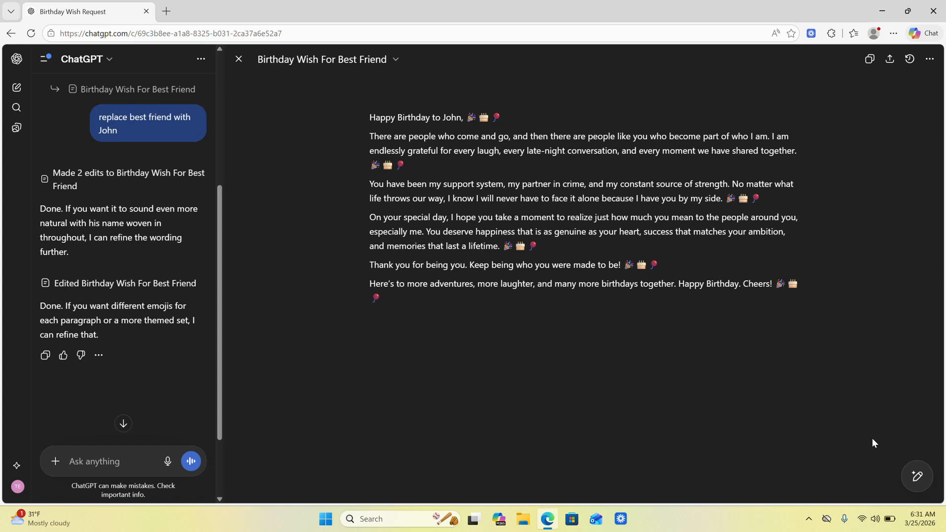
- Examine the length and reading level adjustment scales for the birthday wish, keeping the current length and reading level
{"action": "mouse_move", "coordinate": [916, 475]}
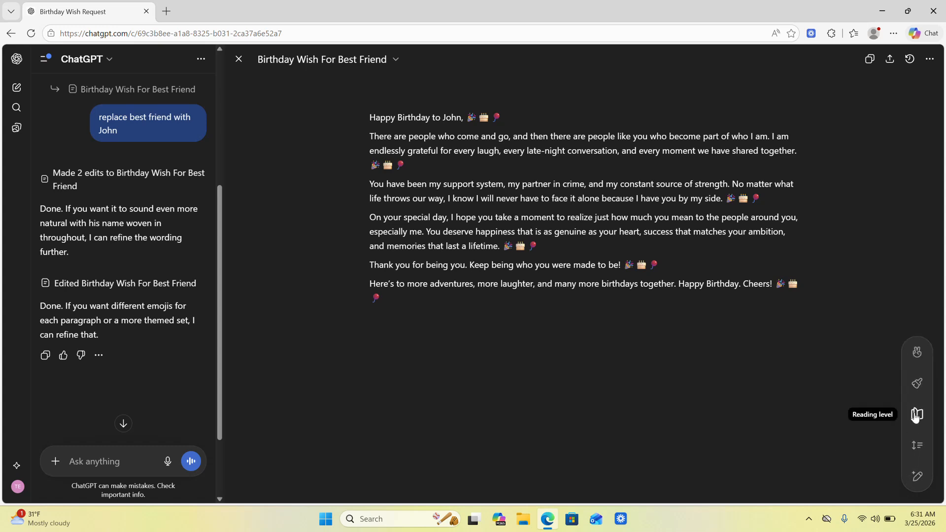
{"action": "left_click", "coordinate": [916, 446]}
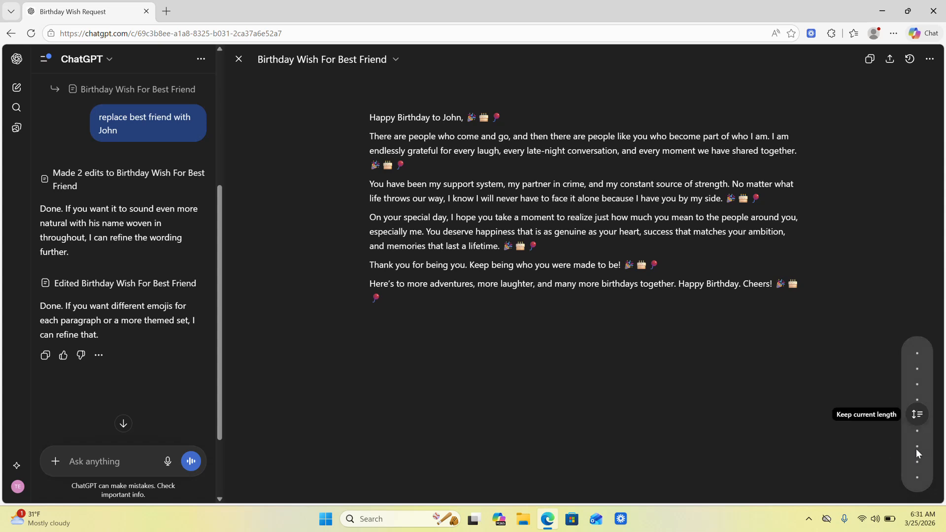
{"action": "mouse_move", "coordinate": [915, 415]}
{"action": "left_mouse_down"}
{"action": "mouse_move", "coordinate": [916, 382]}
{"action": "mouse_move", "coordinate": [915, 457]}
{"action": "mouse_move", "coordinate": [917, 416]}
{"action": "left_mouse_up"}
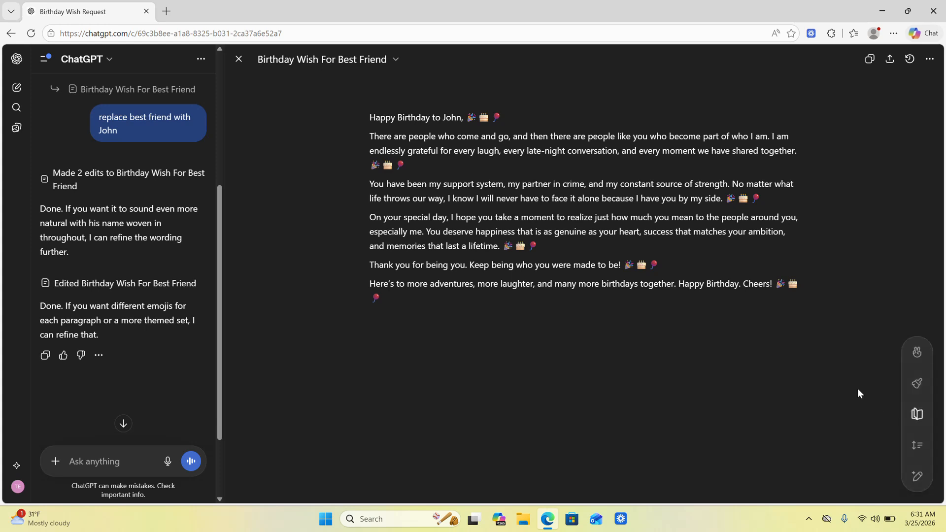
{"action": "left_click", "coordinate": [915, 415]}
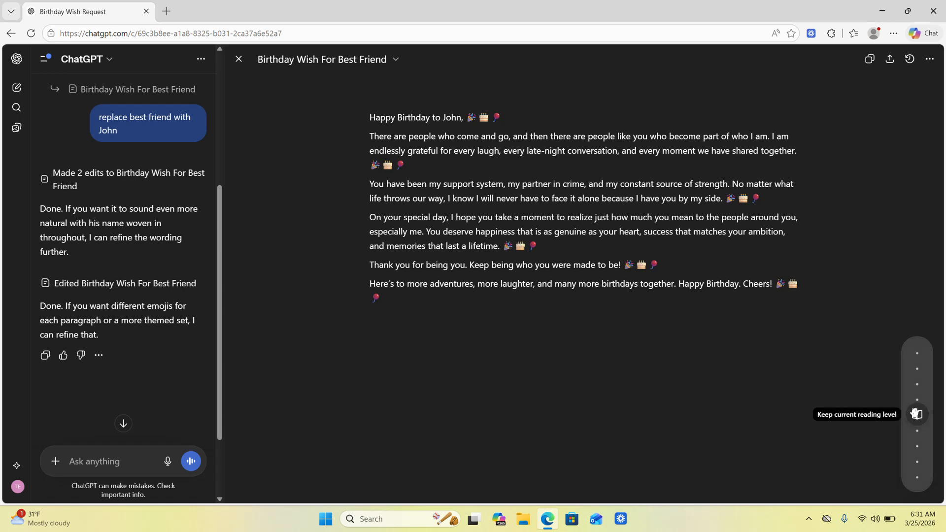
{"action": "mouse_move", "coordinate": [917, 416]}
{"action": "left_mouse_down"}
{"action": "mouse_move", "coordinate": [916, 483]}
{"action": "mouse_move", "coordinate": [920, 350]}
{"action": "mouse_move", "coordinate": [916, 423]}
{"action": "left_mouse_up"}
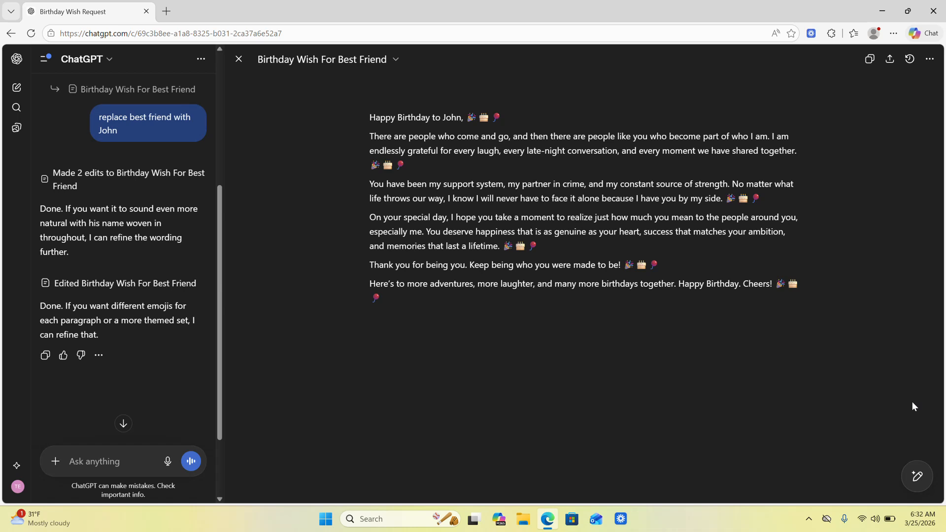
{"action": "mouse_move", "coordinate": [917, 475]}
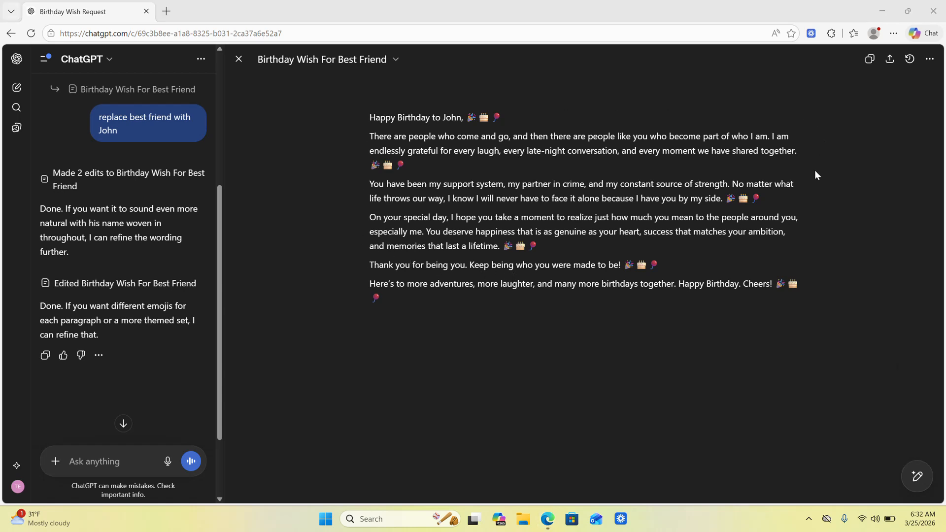
- Remove the three emojis after "Keep being who you were made to be!" in the birthday wish
{"action": "left_click", "coordinate": [677, 265]}
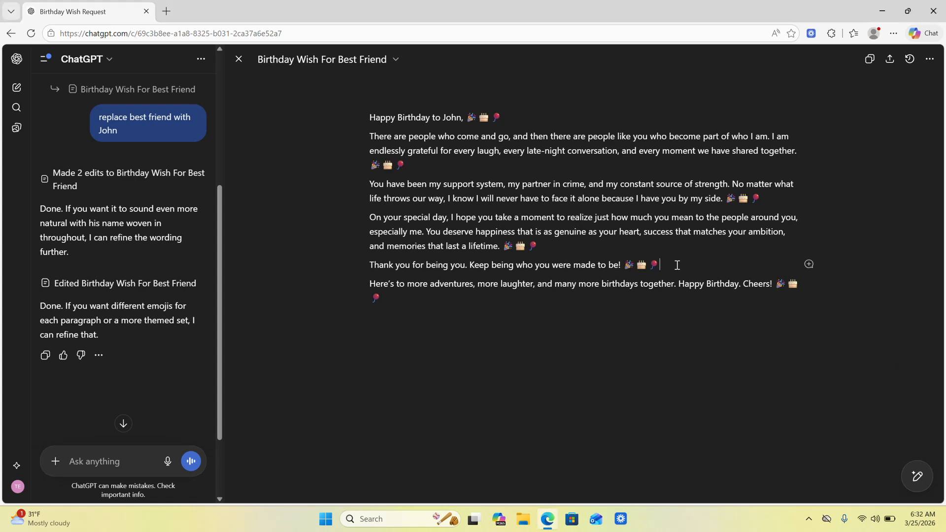
{"action": "key", "text": "BackSpace"}
{"action": "key", "text": "BackSpace"}
{"action": "key", "text": "BackSpace"}
{"action": "key", "text": "BackSpace"}
{"action": "key", "text": "BackSpace"}
{"action": "key", "text": "BackSpace"}
{"action": "key", "text": "BackSpace"}
{"action": "type", "text": "!"}
- Ask ChatGPT to rewrite the "Thank you for being you" paragraph with the inline request "Please make this more warm"
{"action": "left_click", "coordinate": [808, 264]}
{"action": "left_click", "coordinate": [808, 266]}
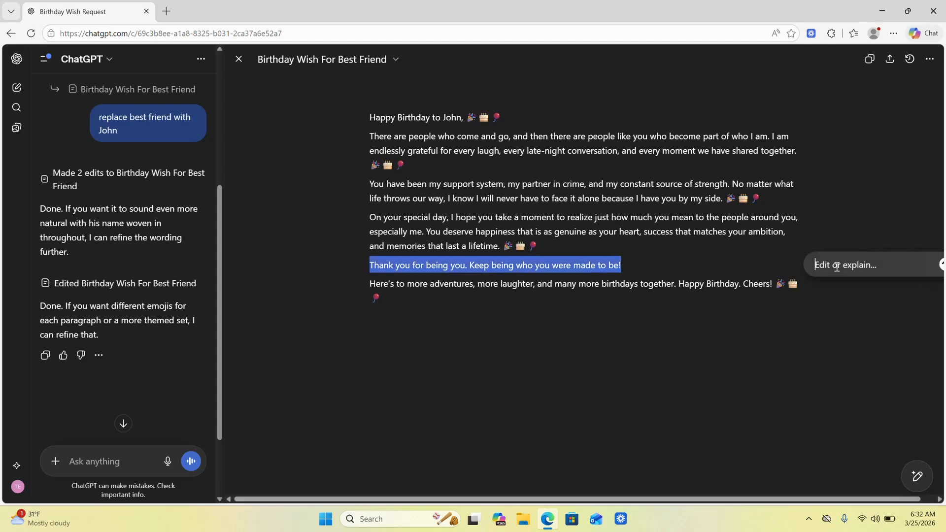
{"action": "type", "text": "Please make this more warm"}
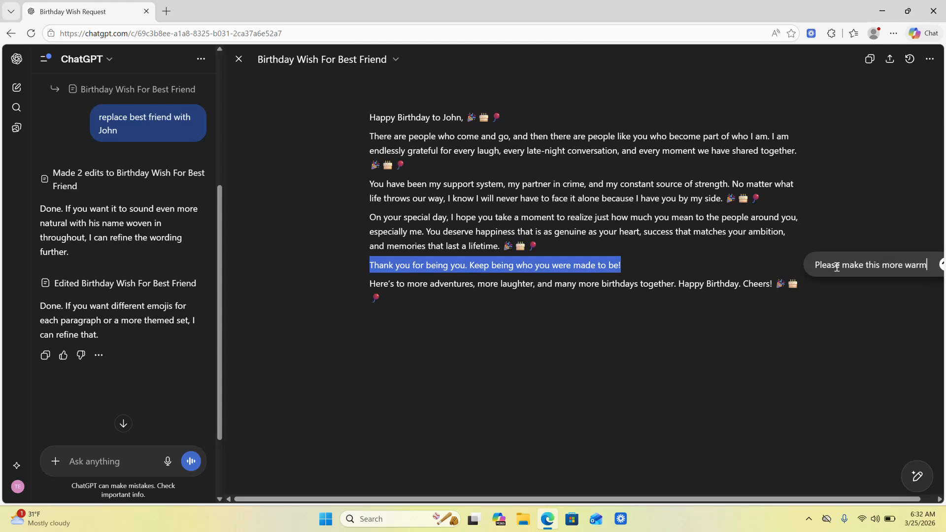
{"action": "key", "text": "Return"}
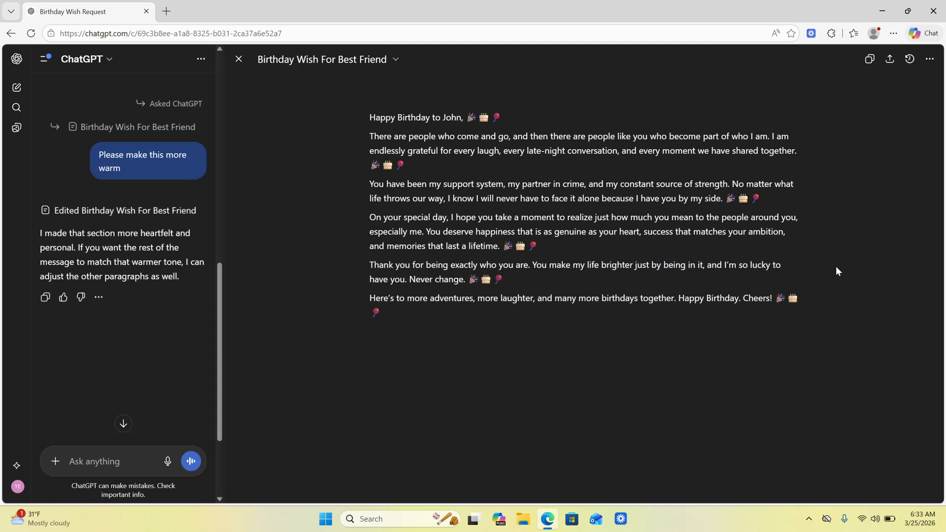
- Restore the previous version of the birthday wish
{"action": "left_click", "coordinate": [929, 59]}
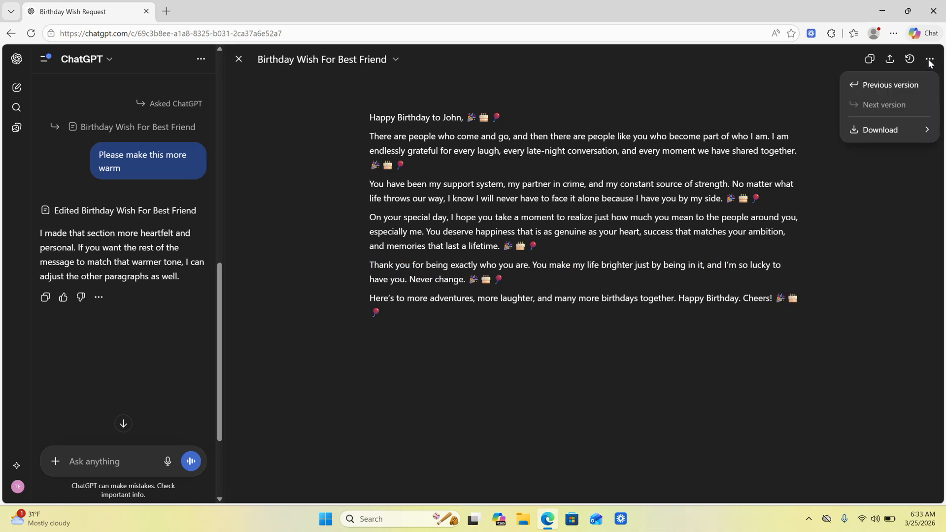
{"action": "left_click", "coordinate": [865, 90]}
{"action": "left_click", "coordinate": [658, 478]}
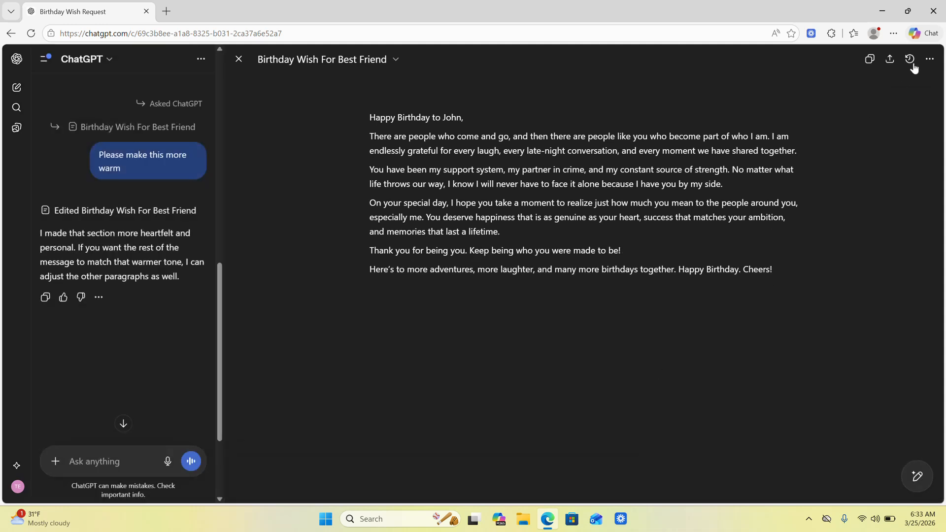
- Download the birthday wish as a PDF document and return to the Birthday Wish Request chat
{"action": "left_click", "coordinate": [930, 60]}
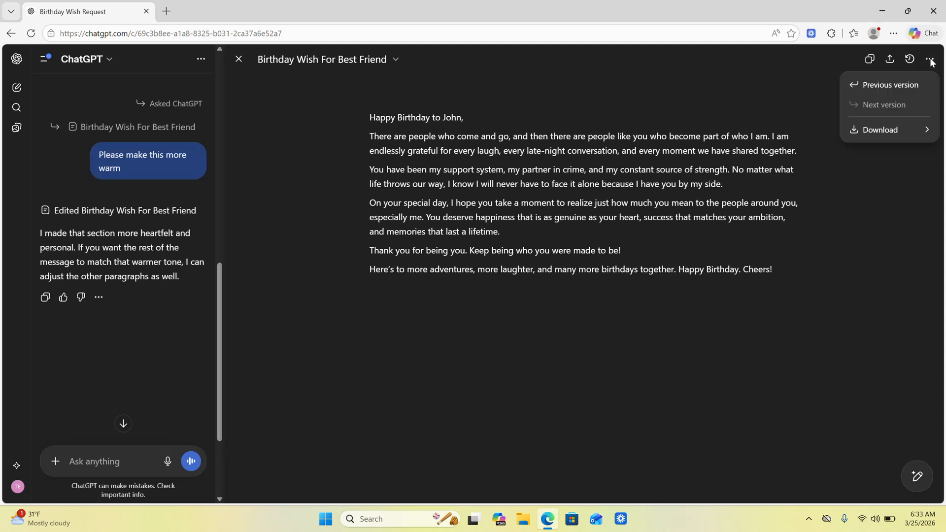
{"action": "mouse_move", "coordinate": [900, 132]}
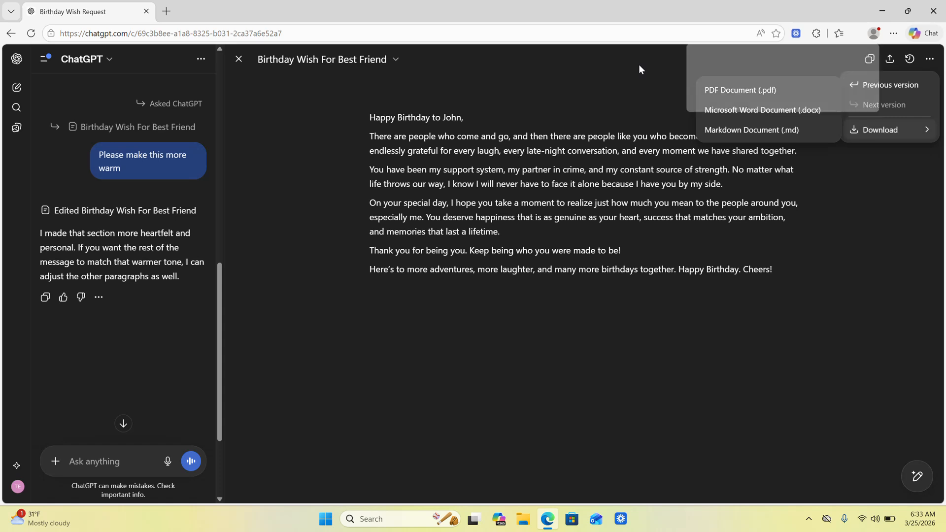
{"action": "left_click", "coordinate": [719, 92]}
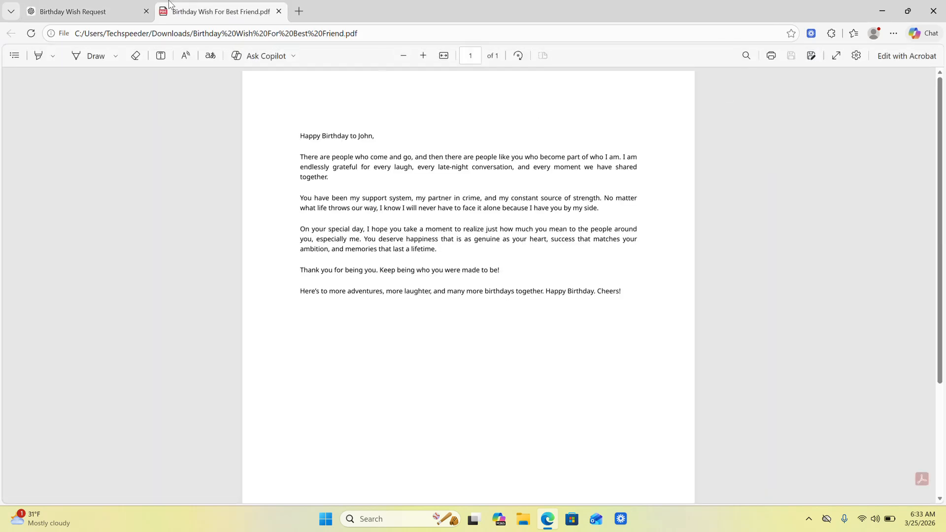
{"action": "left_click", "coordinate": [85, 11]}
{"action": "left_click", "coordinate": [857, 224]}
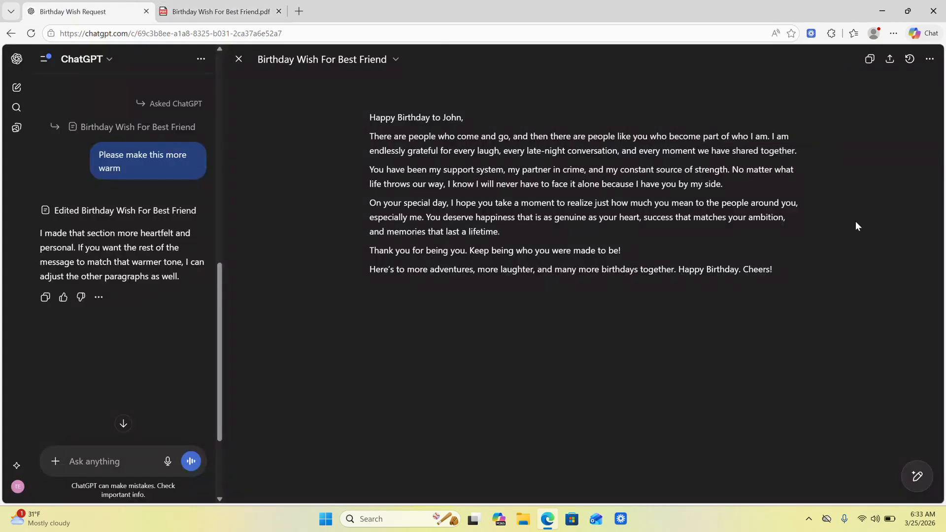
- Copy the birthday wish's content and open its share-link options
{"action": "left_click", "coordinate": [869, 59]}
{"action": "left_click", "coordinate": [884, 60]}
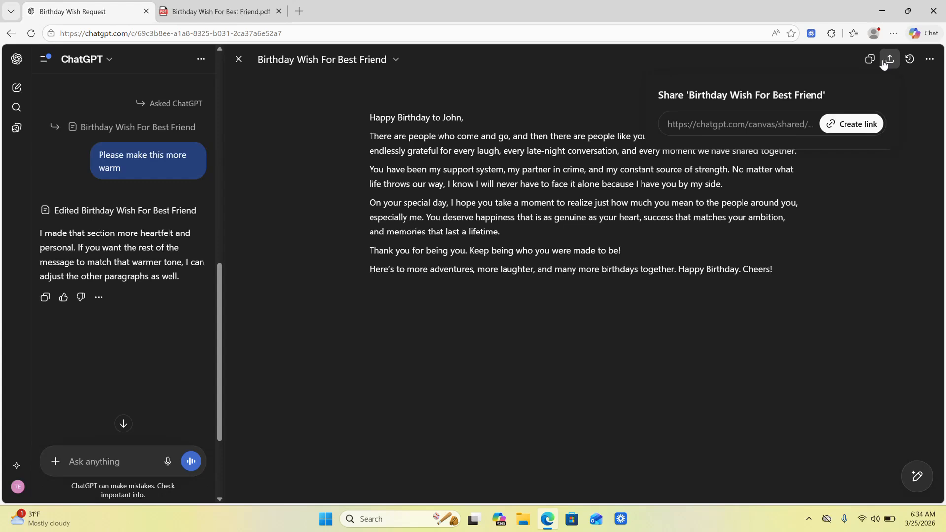
- Start a new chat
{"action": "left_click", "coordinate": [18, 88]}
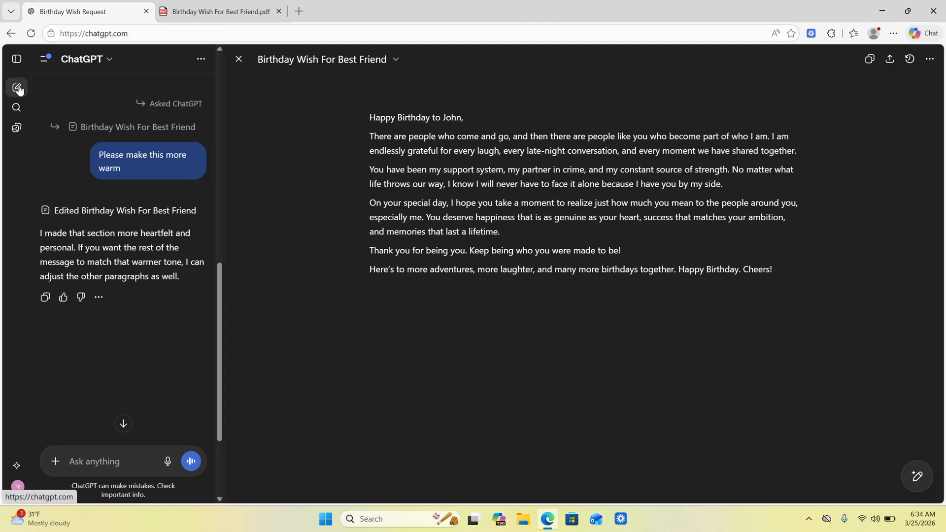